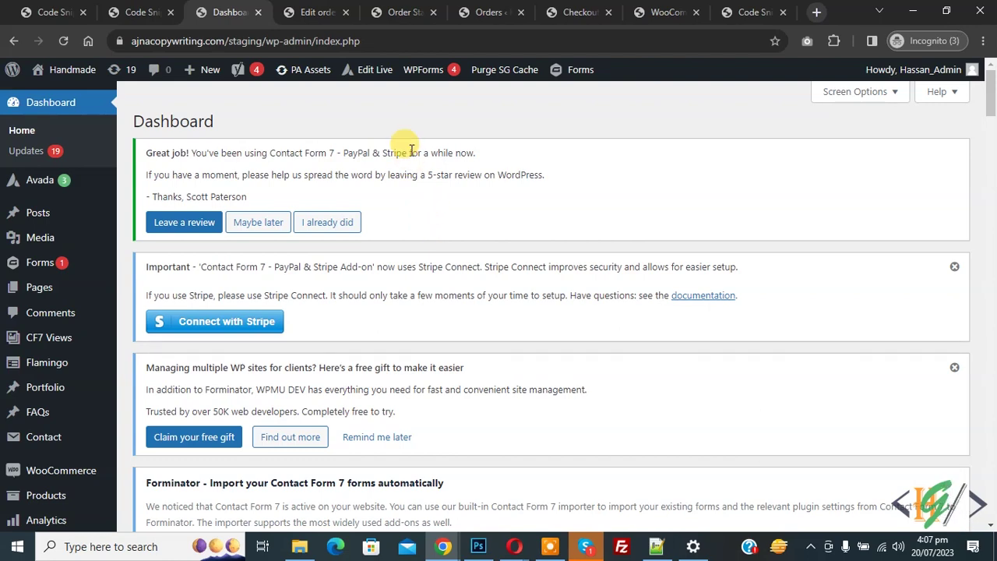
# - Go to the Add New Plugins page
pyautogui.scroll(-4, 411, 148)
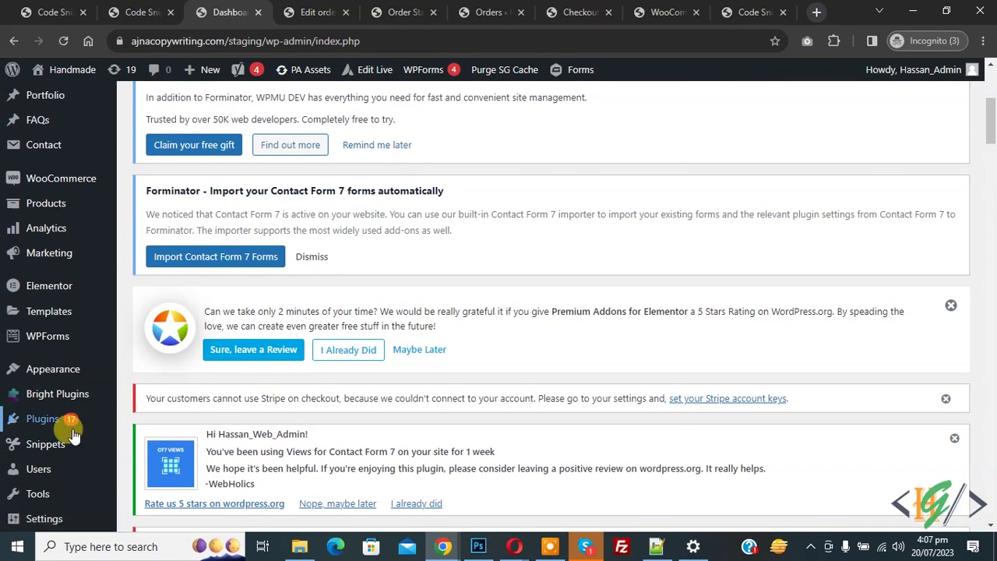
pyautogui.moveTo(67, 420)
pyautogui.click(165, 442)
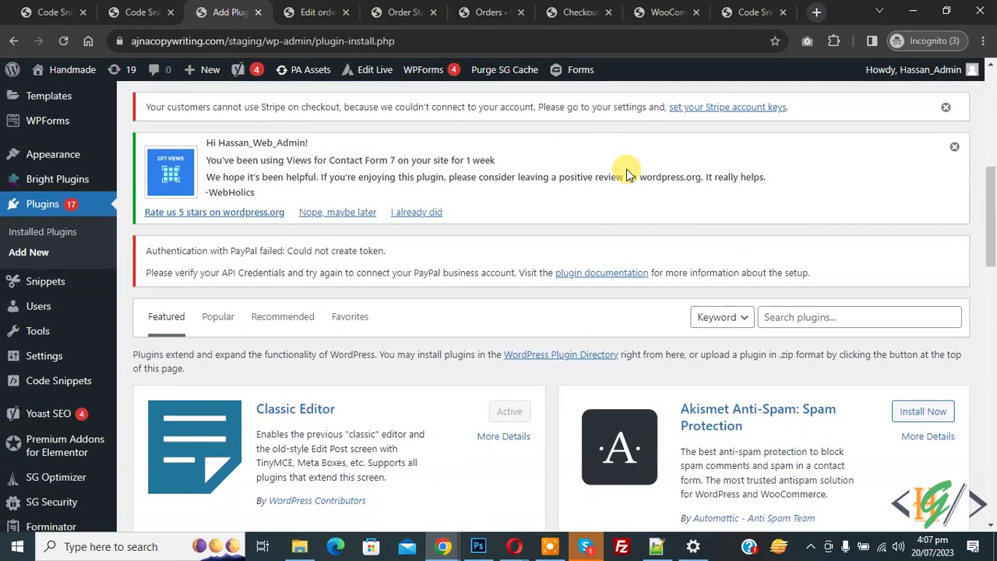
# - Search for 'Custom Order Status Manager for WooCommerce' and confirm it shows Active
pyautogui.scroll(-2, 789, 189)
pyautogui.click(794, 187)
pyautogui.write('Order Status Manager for WooCommerce')
pyautogui.click(763, 207)
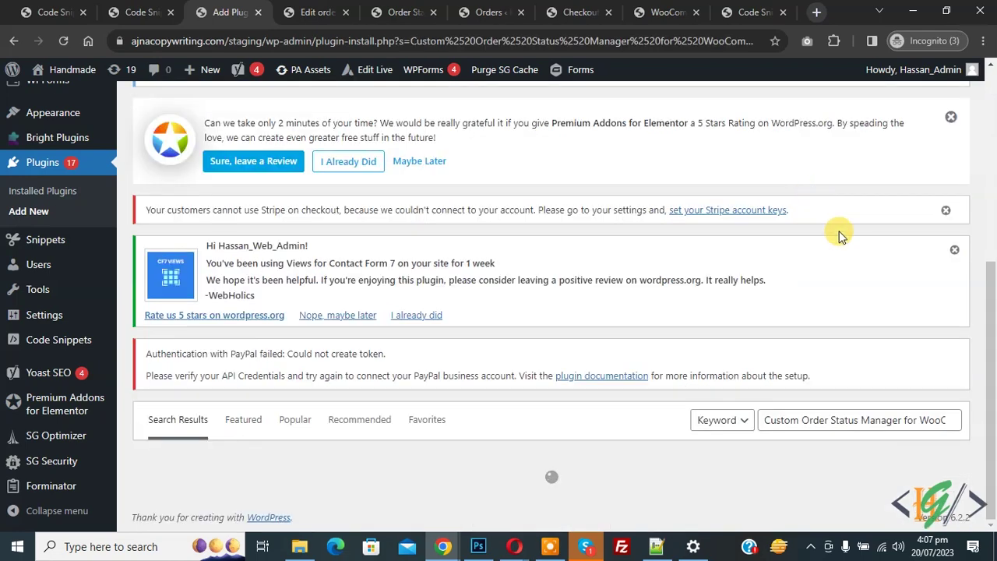
pyautogui.scroll(-3, 837, 218)
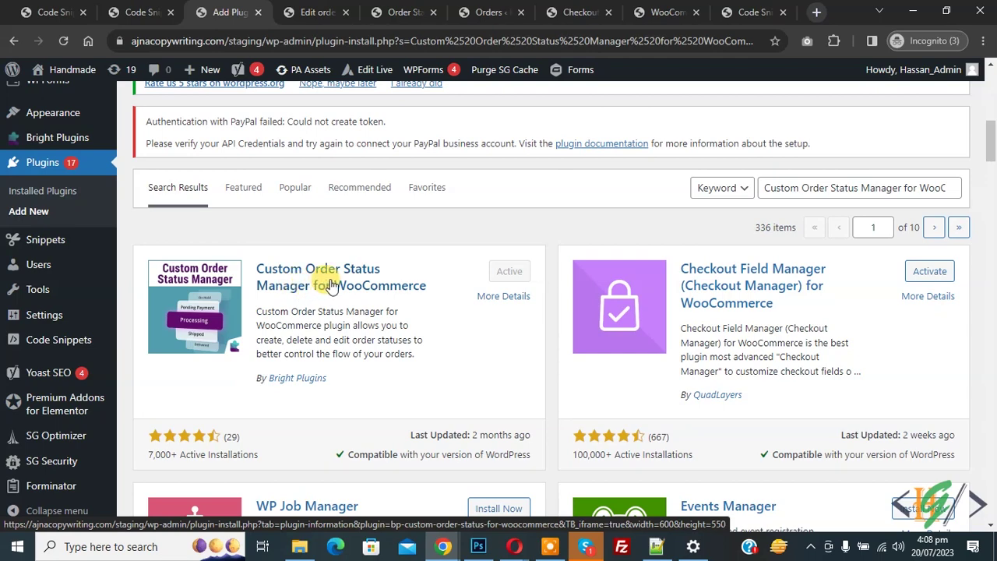
pyautogui.moveTo(56, 146)
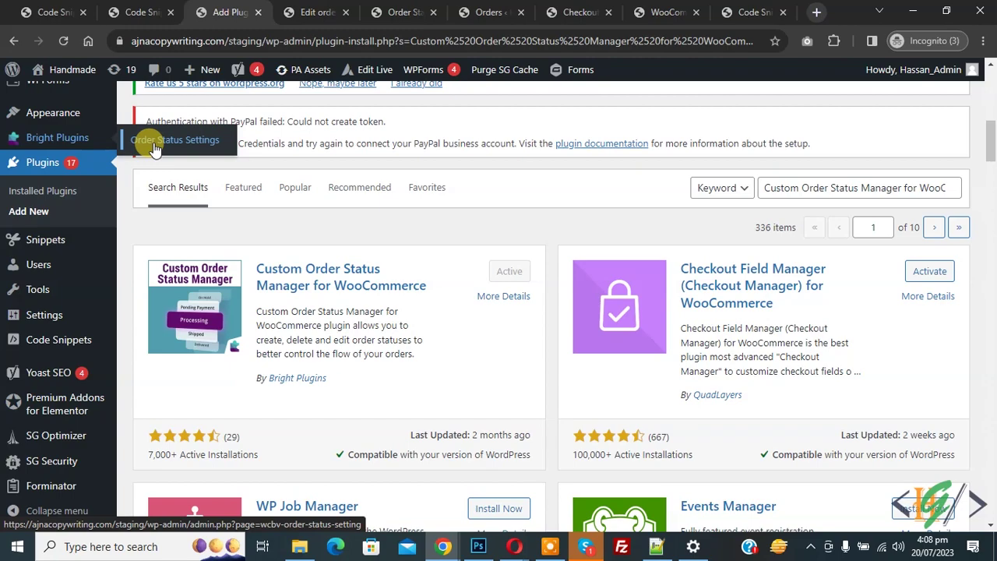
# - Show the Payment Methods tab and review each gateway's default status, all set to No changes
pyautogui.scroll(-4, 423, 189)
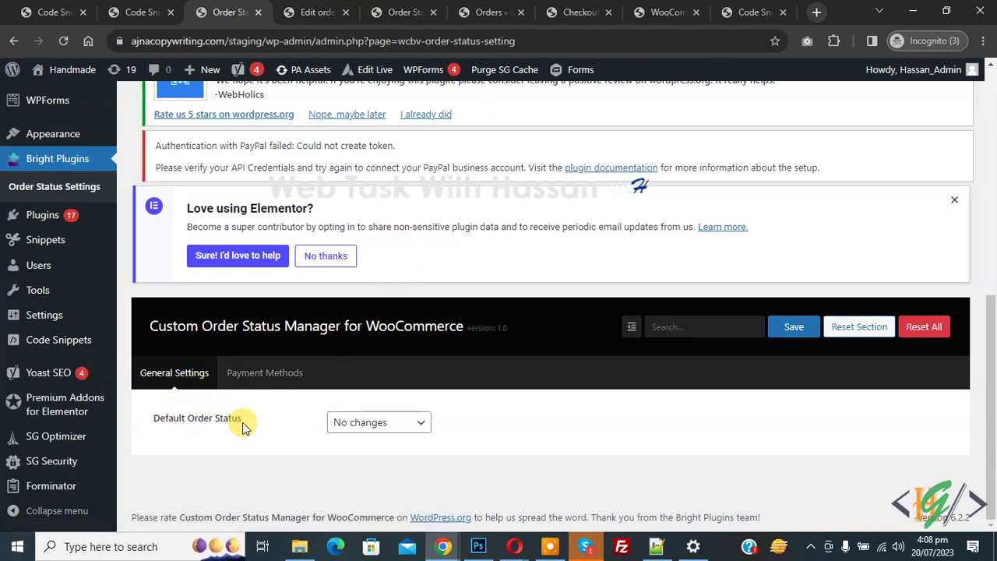
pyautogui.click(259, 382)
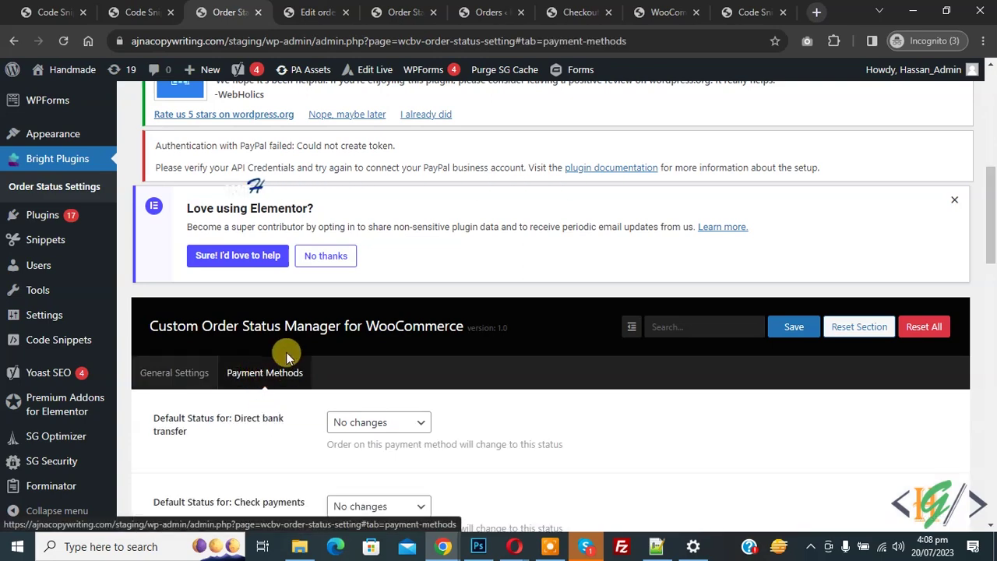
pyautogui.scroll(-3, 280, 362)
pyautogui.scroll(1, 285, 354)
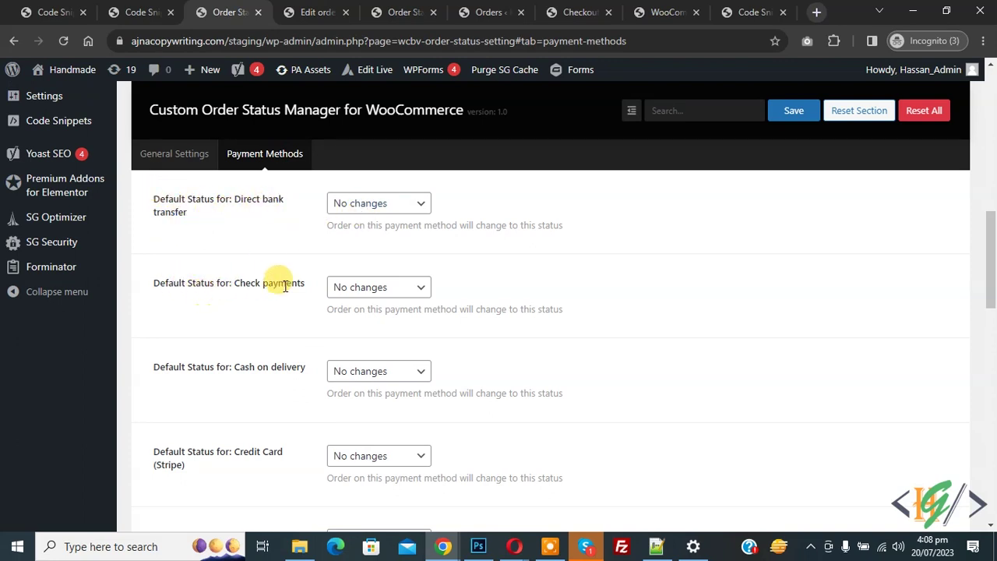
pyautogui.scroll(-2, 277, 340)
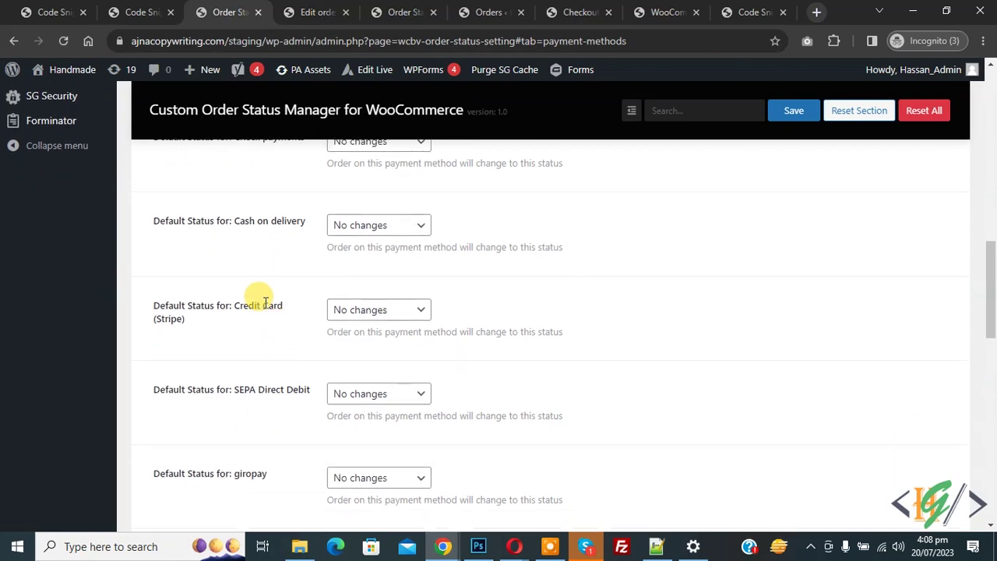
pyautogui.scroll(-4, 257, 379)
pyautogui.scroll(-4, 257, 376)
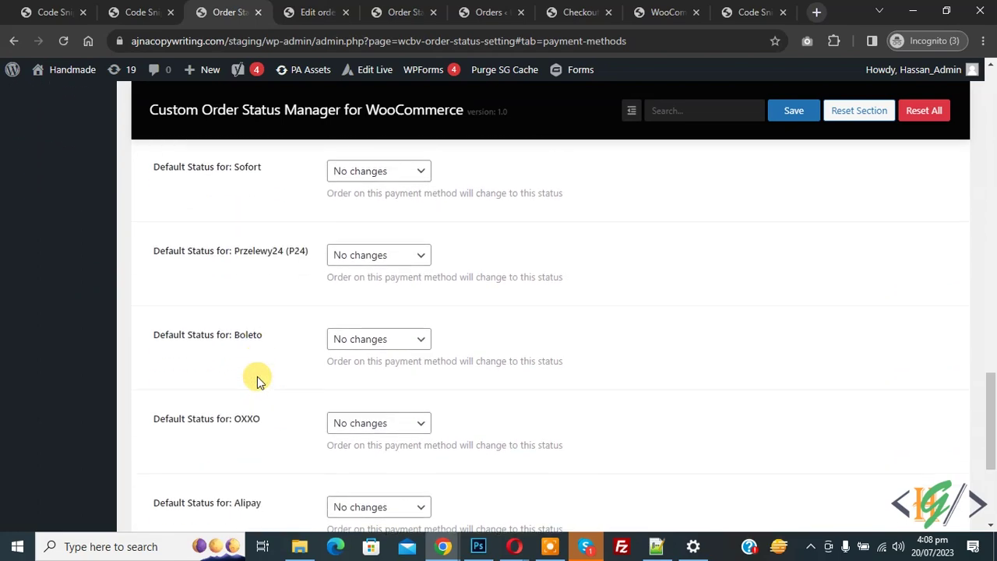
pyautogui.scroll(-3, 256, 366)
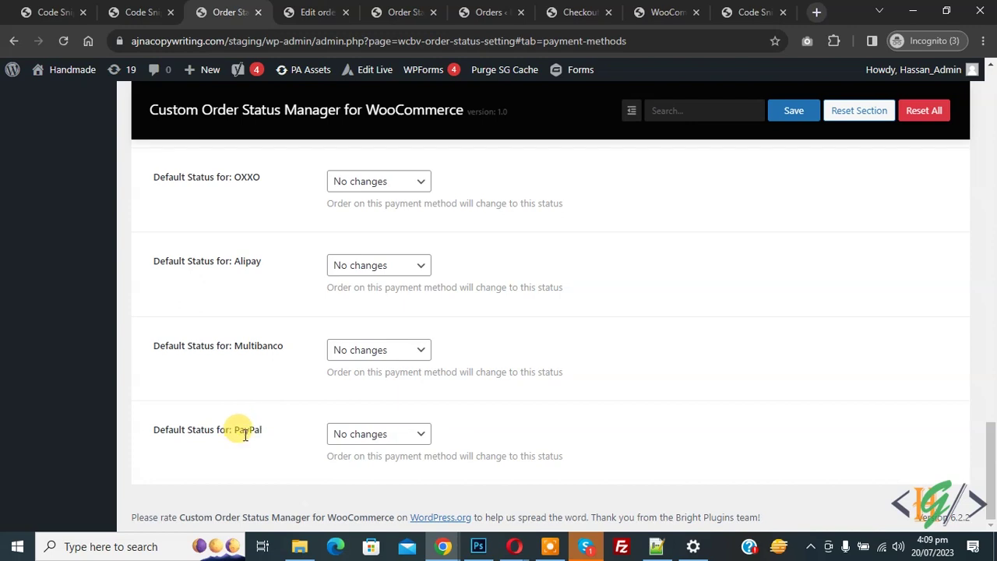
pyautogui.scroll(5, 245, 435)
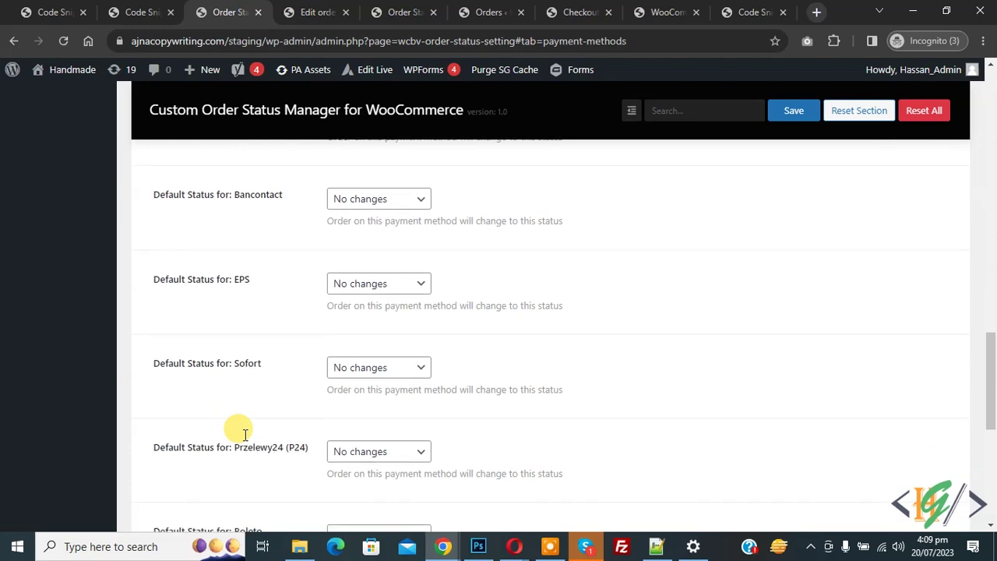
pyautogui.scroll(4, 244, 438)
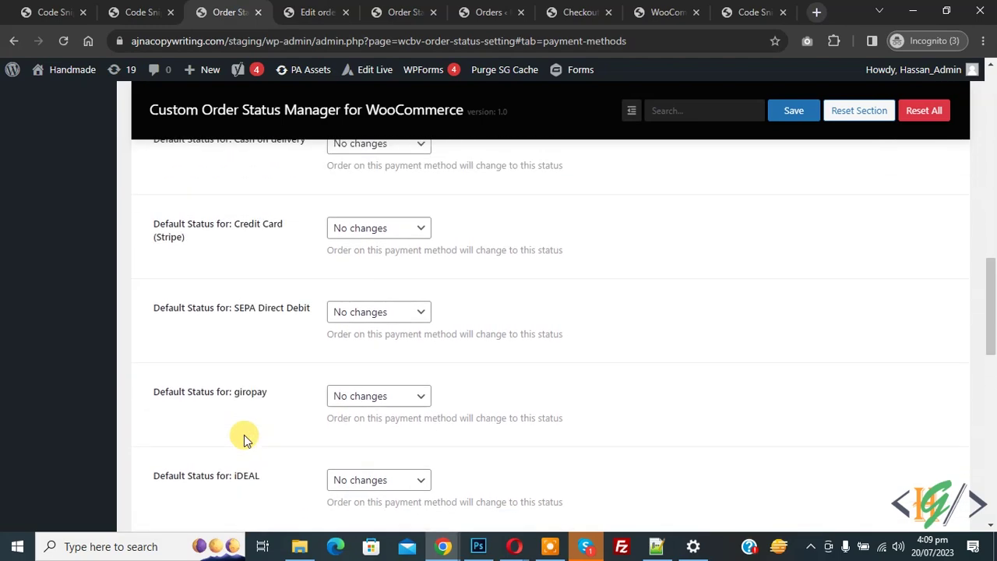
pyautogui.scroll(5, 243, 438)
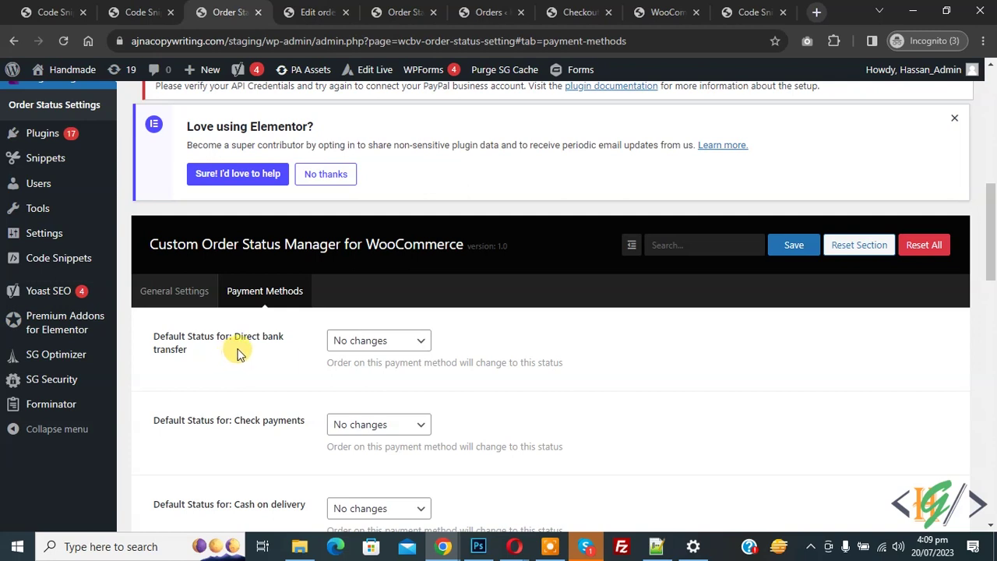
pyautogui.scroll(-2, 249, 327)
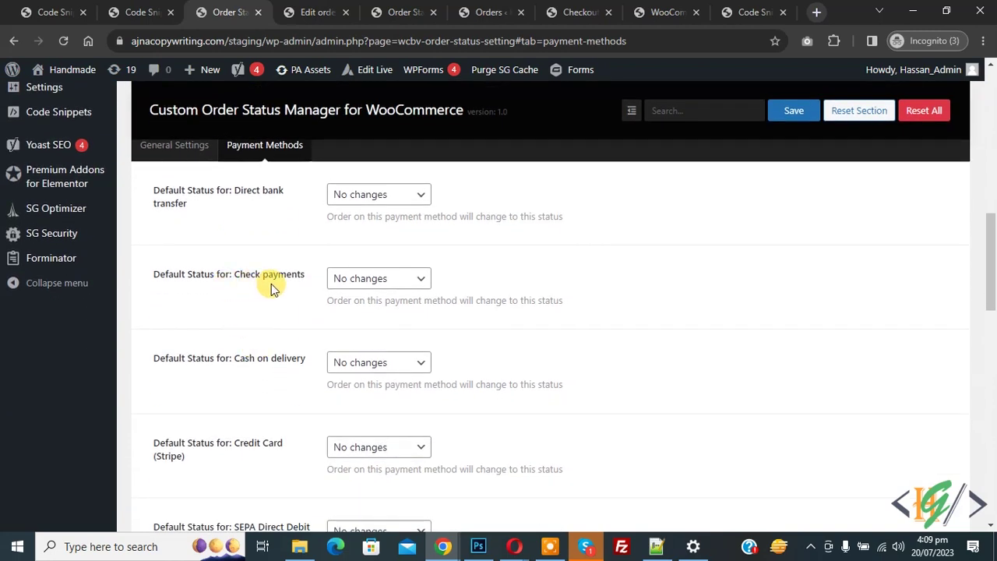
pyautogui.scroll(-2, 263, 312)
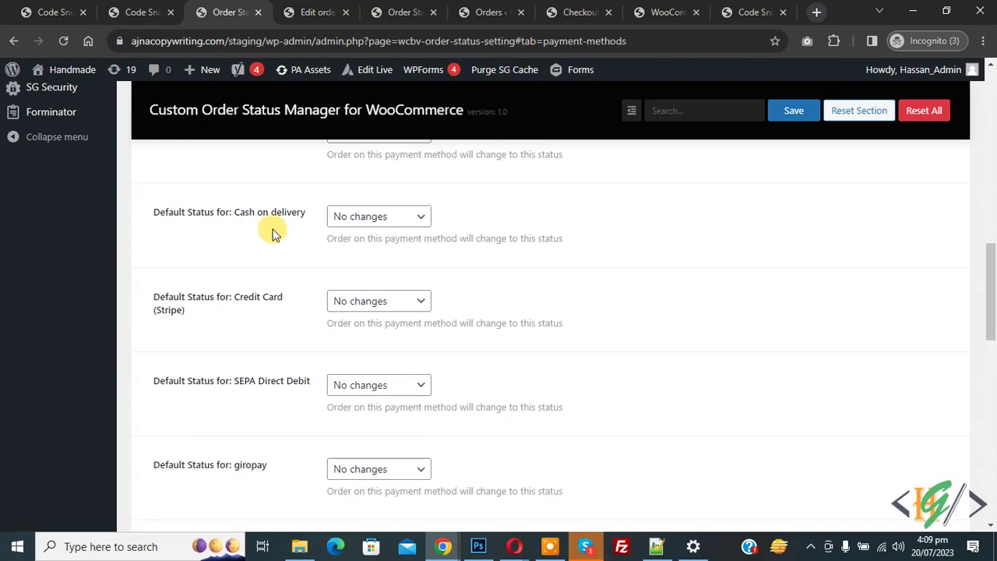
# - Default Cash on delivery orders to Completed and Check payments orders to Processing, and save
pyautogui.click(405, 219)
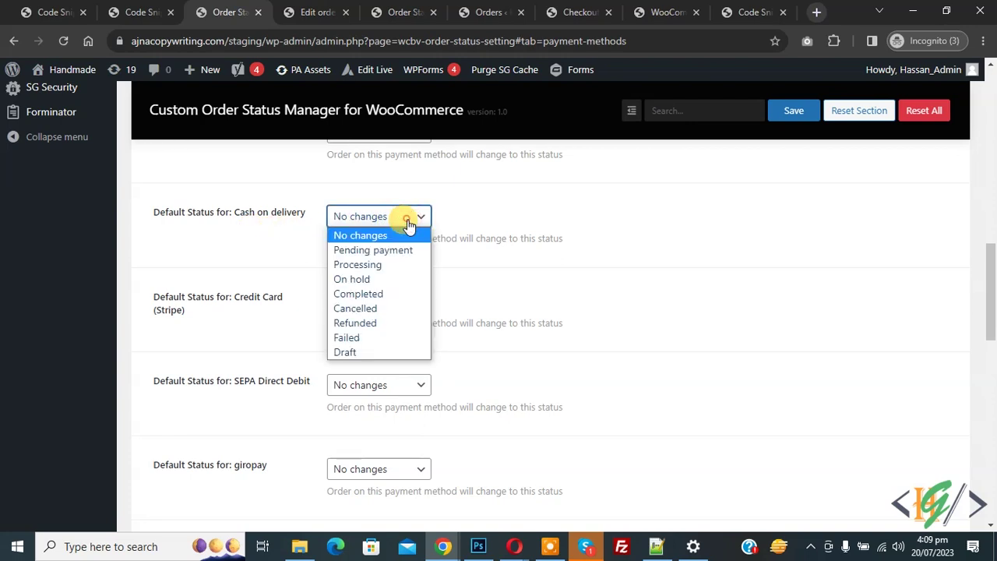
pyautogui.click(400, 293)
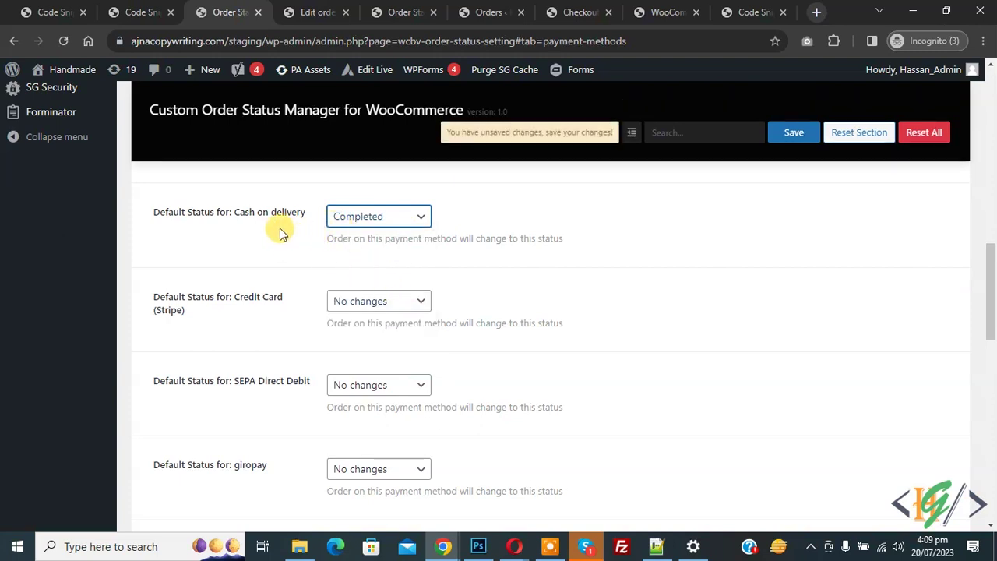
pyautogui.scroll(2, 285, 267)
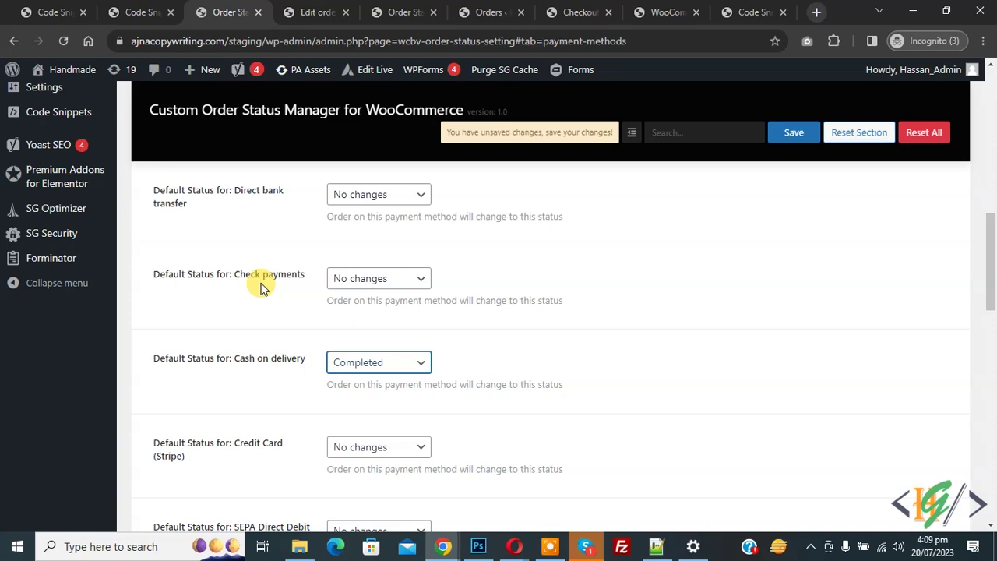
pyautogui.click(354, 279)
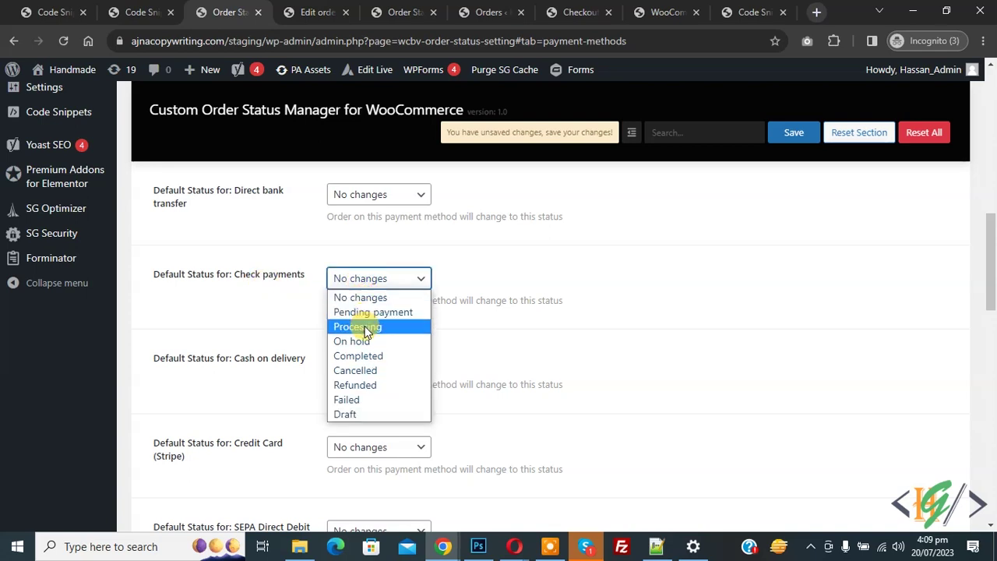
pyautogui.click(366, 327)
pyautogui.click(795, 136)
pyautogui.click(794, 137)
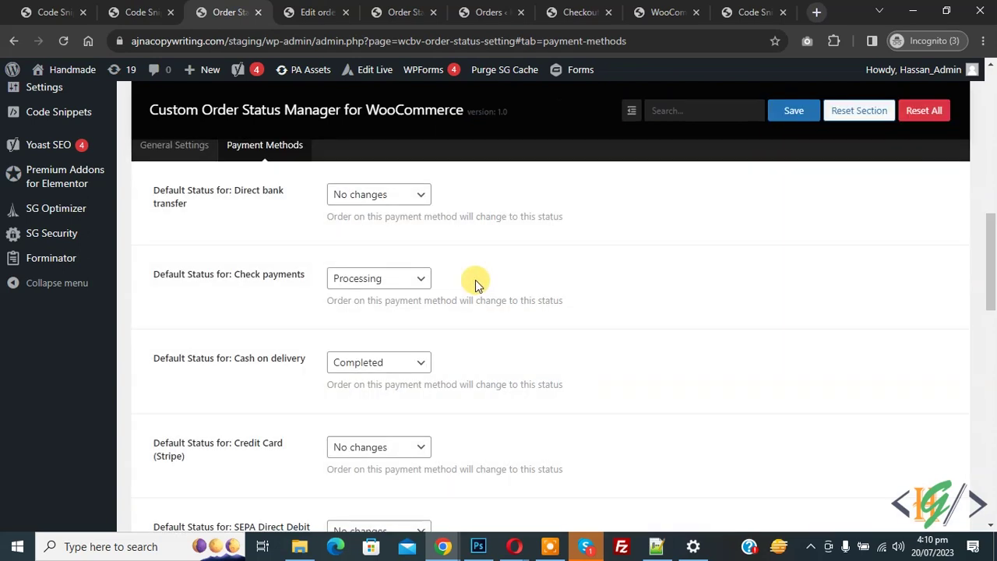
pyautogui.click(366, 12)
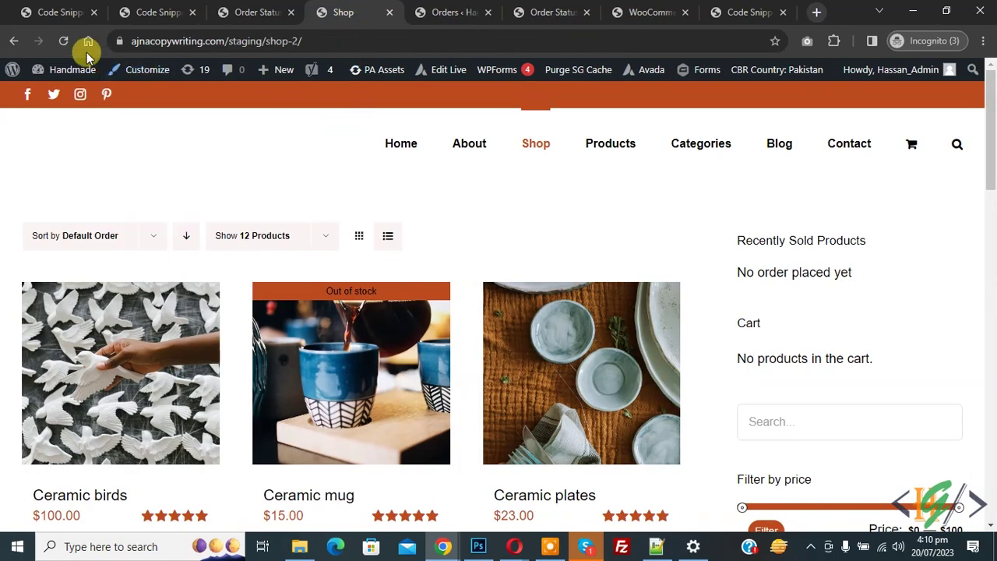
# - Add Ceramic plates to the cart and advance checkout past billing to the payment step
pyautogui.scroll(-4, 436, 210)
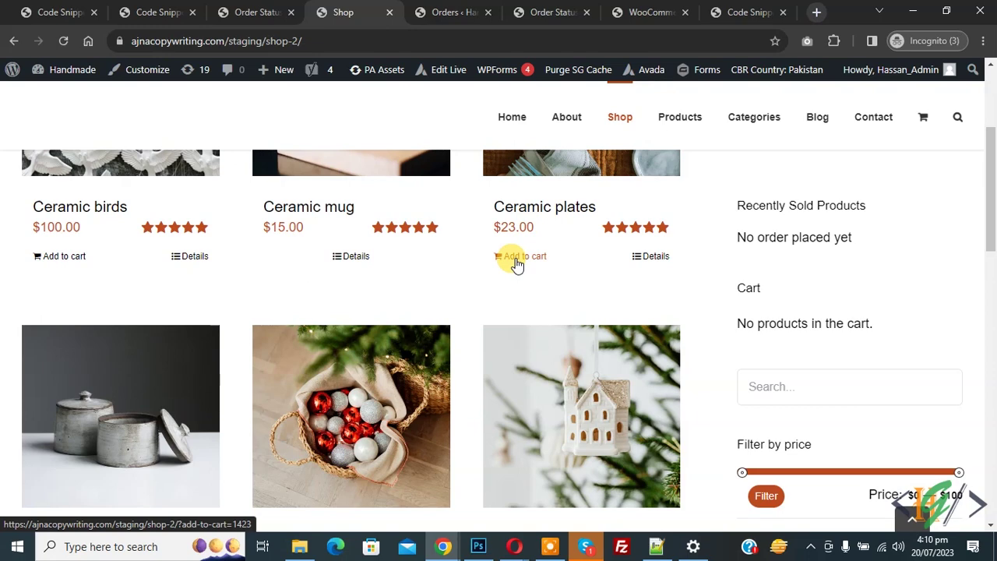
pyautogui.click(516, 262)
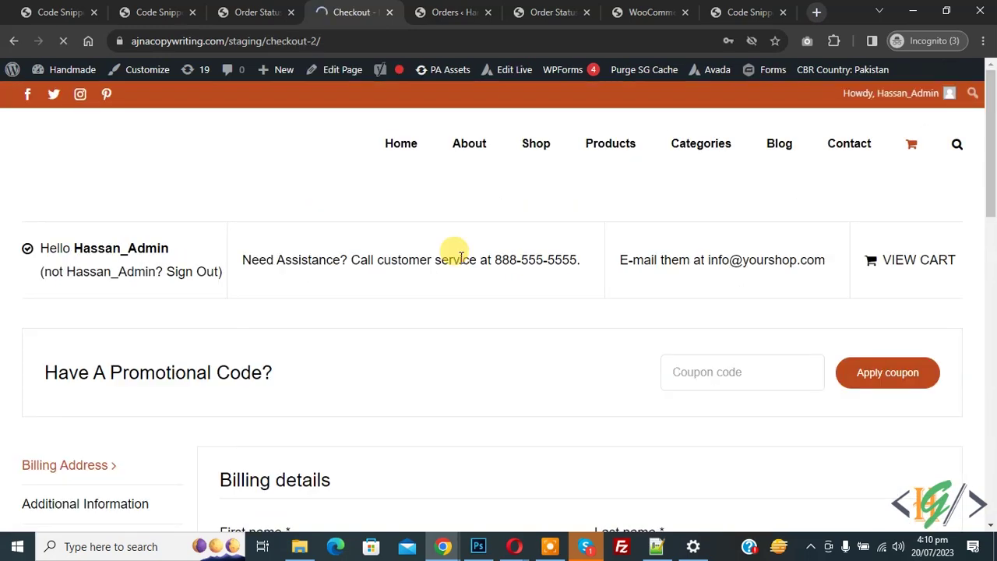
pyautogui.moveTo(990, 144); pyautogui.dragTo(989, 397)
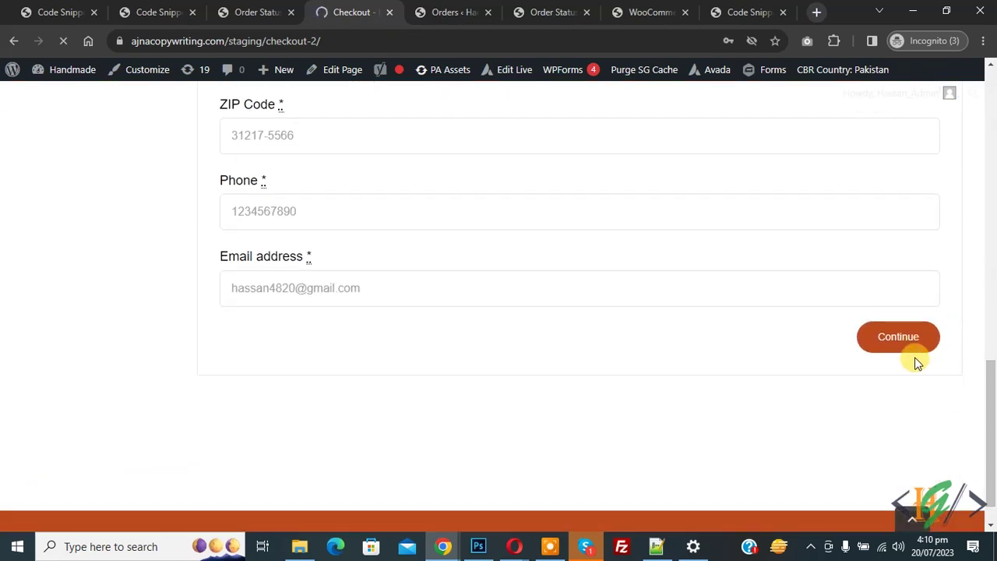
pyautogui.click(900, 336)
pyautogui.click(890, 298)
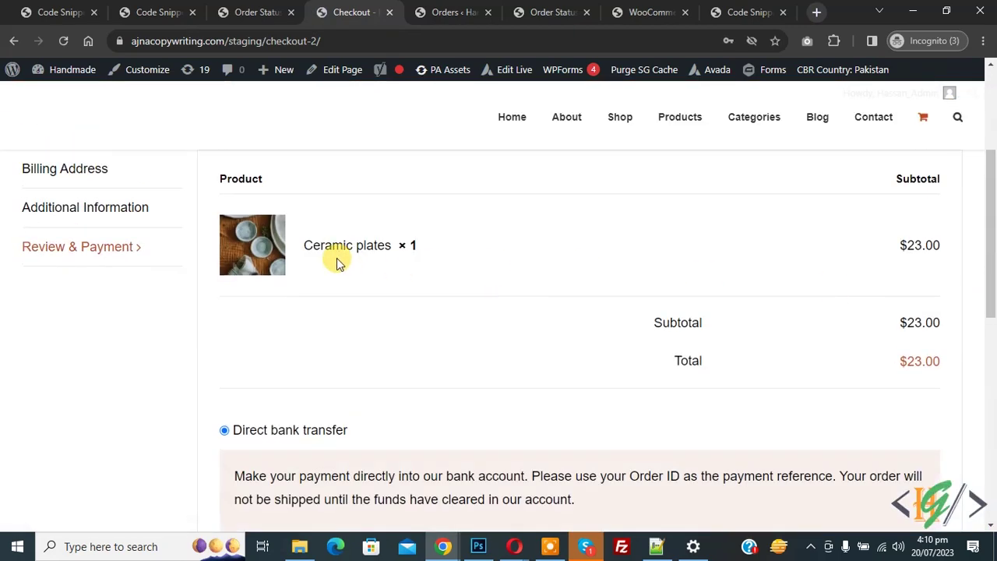
pyautogui.moveTo(986, 267); pyautogui.dragTo(987, 341)
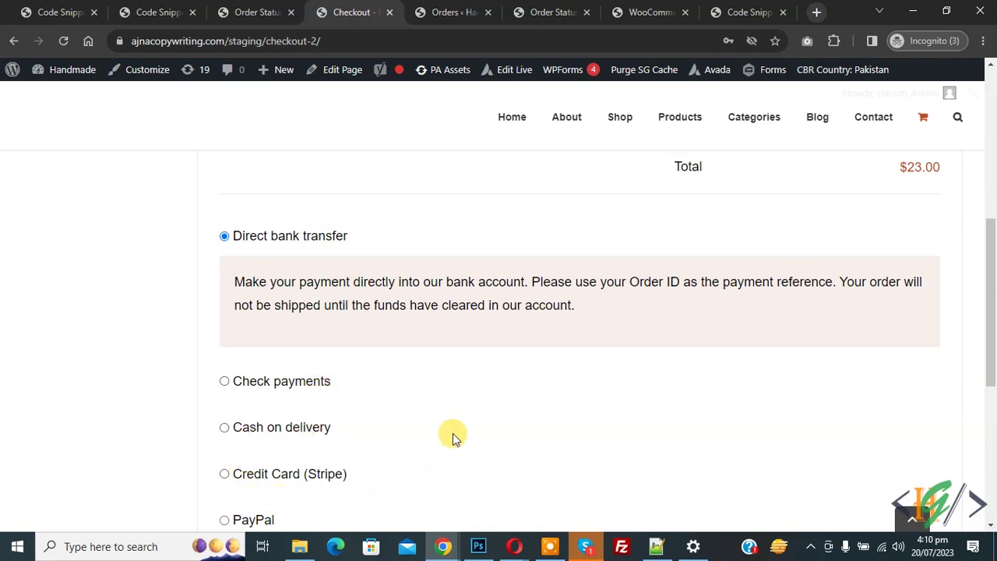
# - Pay with Check payments and place the $23.00 test order
pyautogui.click(263, 10)
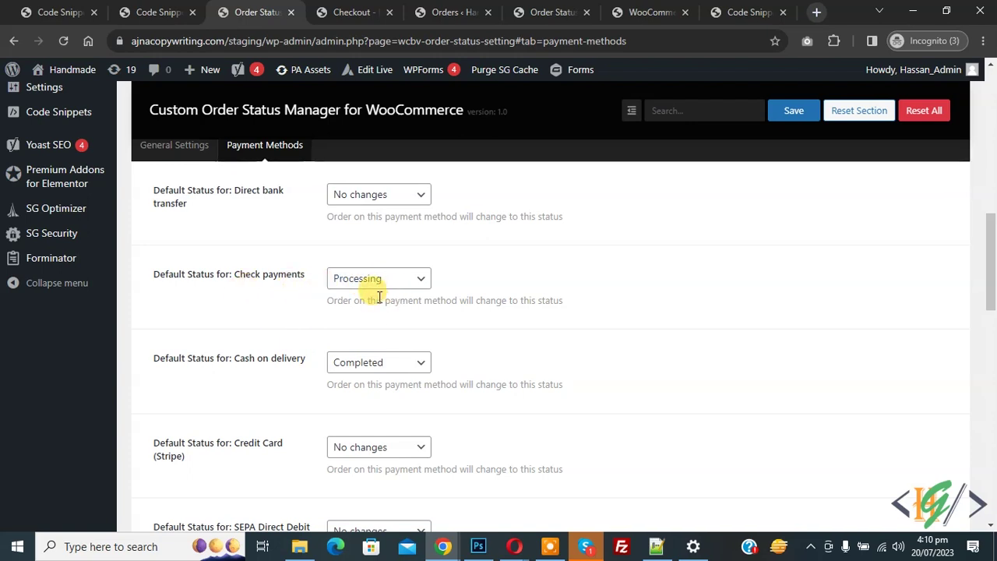
pyautogui.click(332, 7)
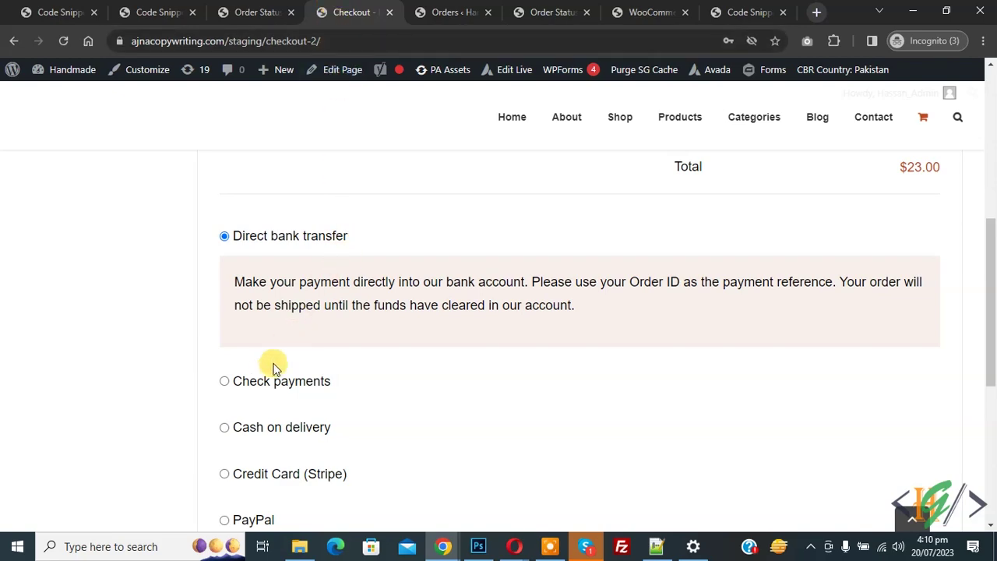
pyautogui.click(257, 383)
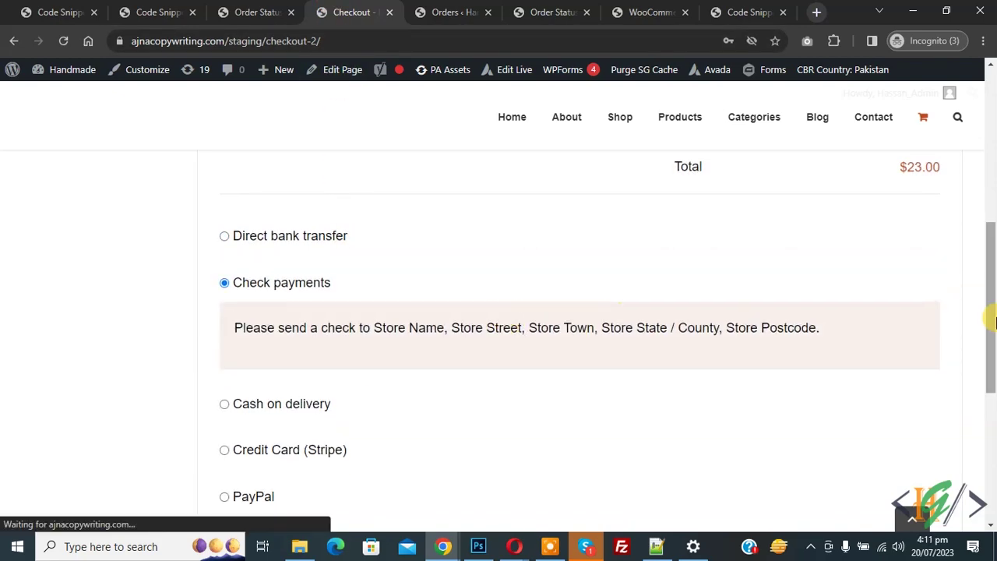
pyautogui.moveTo(989, 318); pyautogui.dragTo(990, 416)
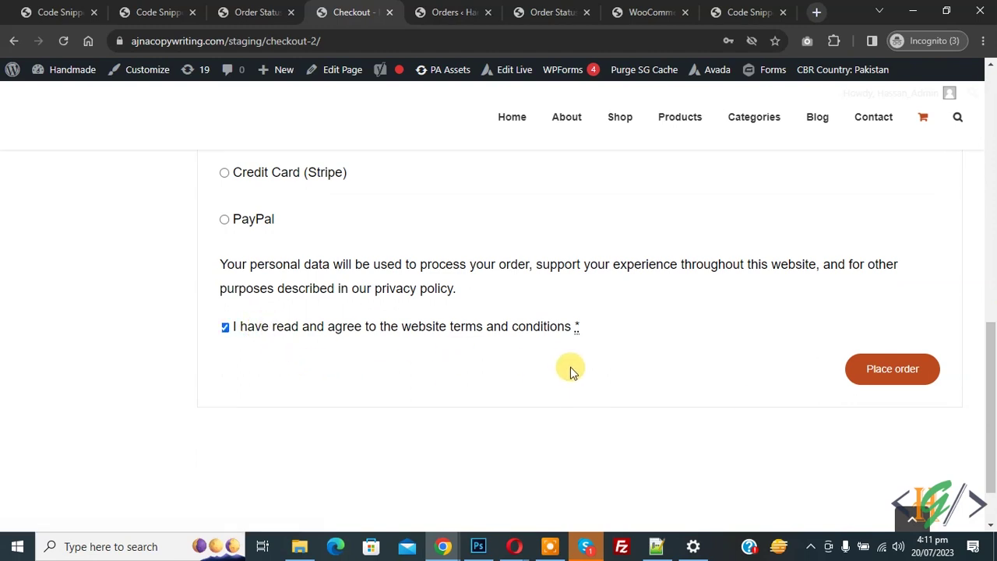
pyautogui.click(891, 374)
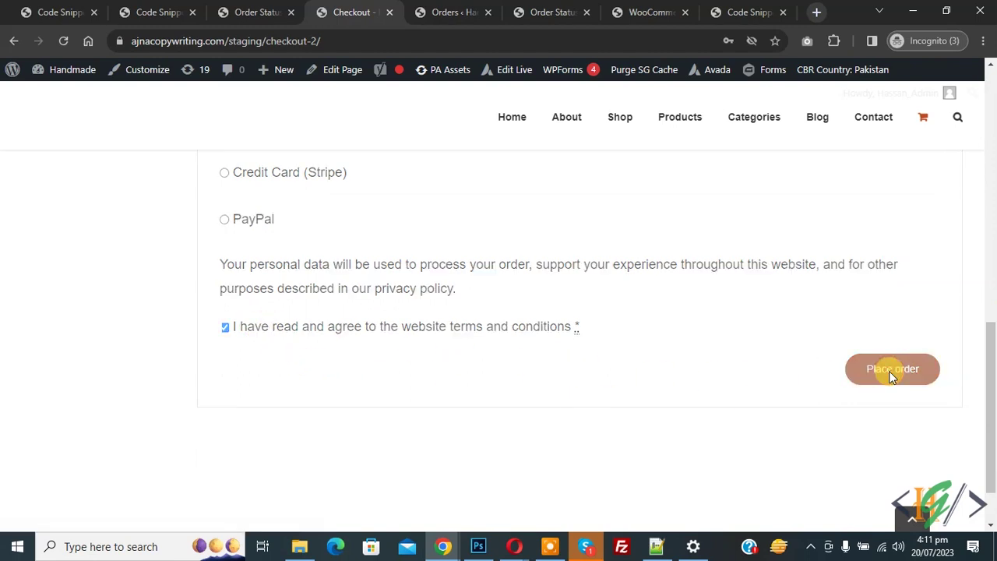
pyautogui.moveTo(66, 255); pyautogui.dragTo(411, 255)
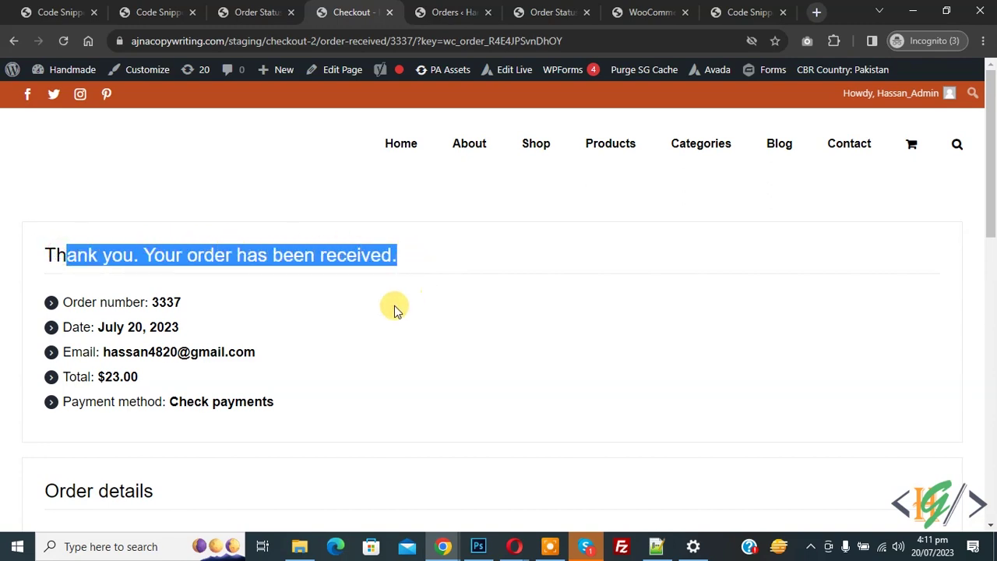
pyautogui.click(248, 400)
# - Reload the WooCommerce orders list and confirm the new order shows Processing
pyautogui.click(436, 10)
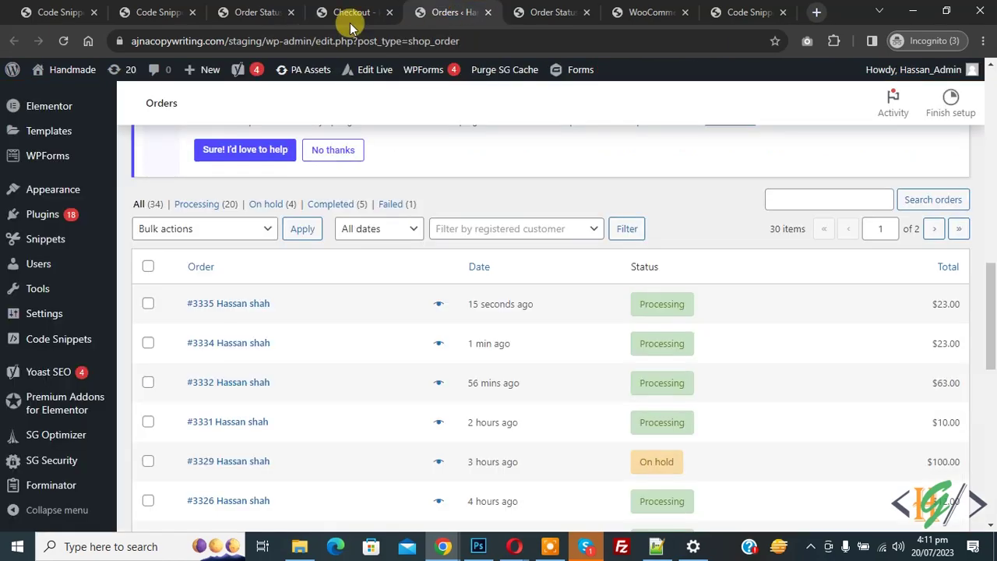
pyautogui.click(63, 41)
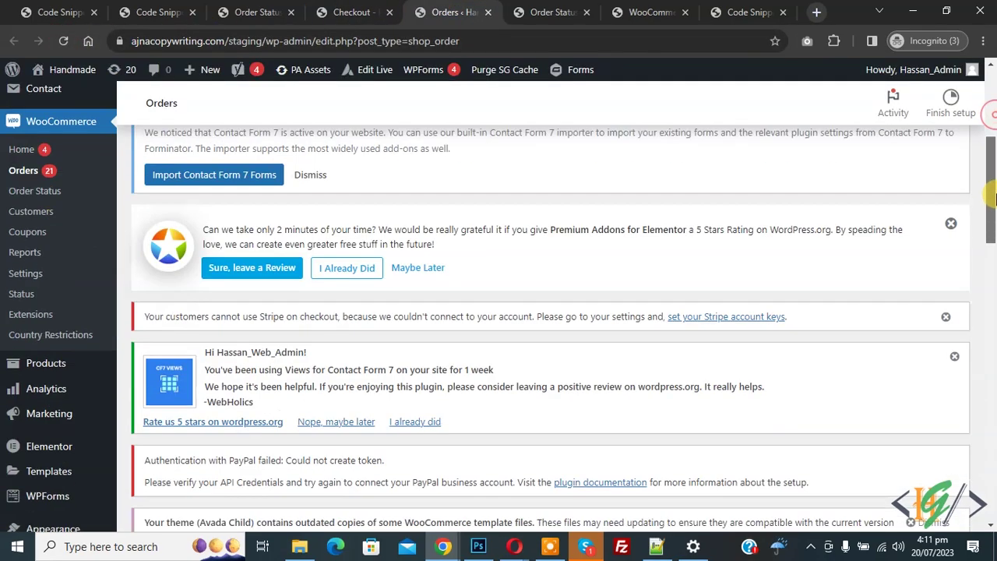
pyautogui.scroll(-1, 870, 288)
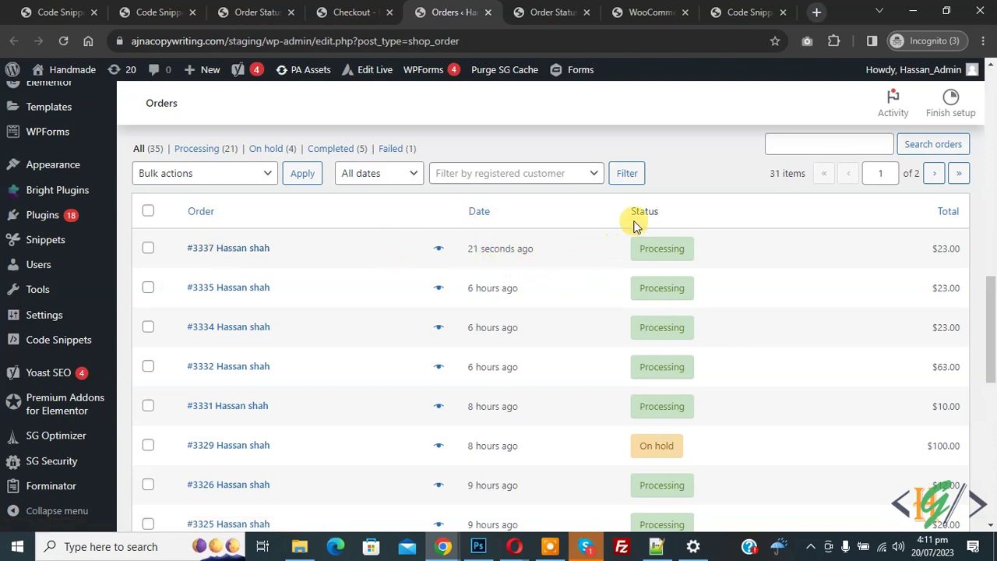
pyautogui.moveTo(658, 260)
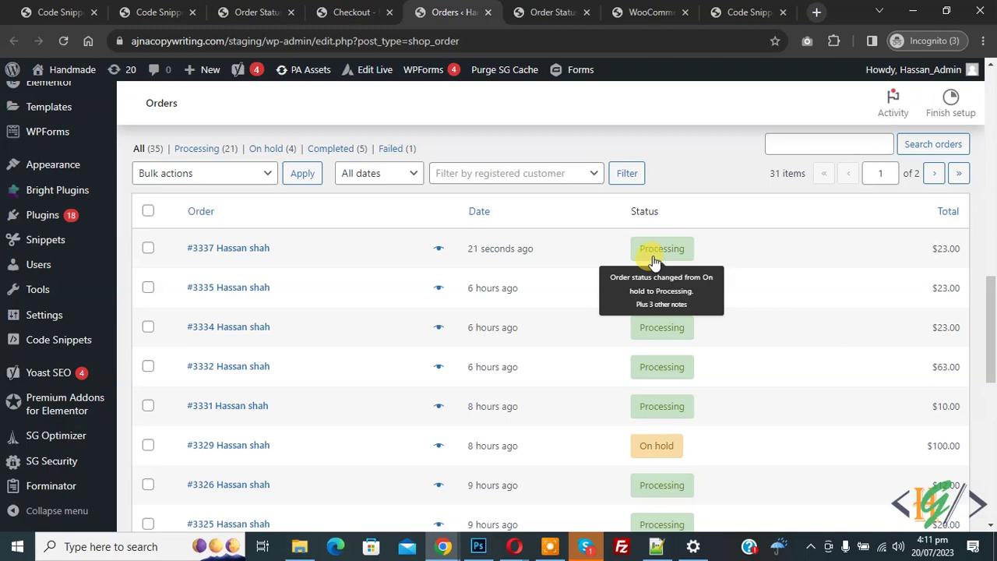
# - Open the new order and confirm its payment method is Check payments
pyautogui.click(237, 252)
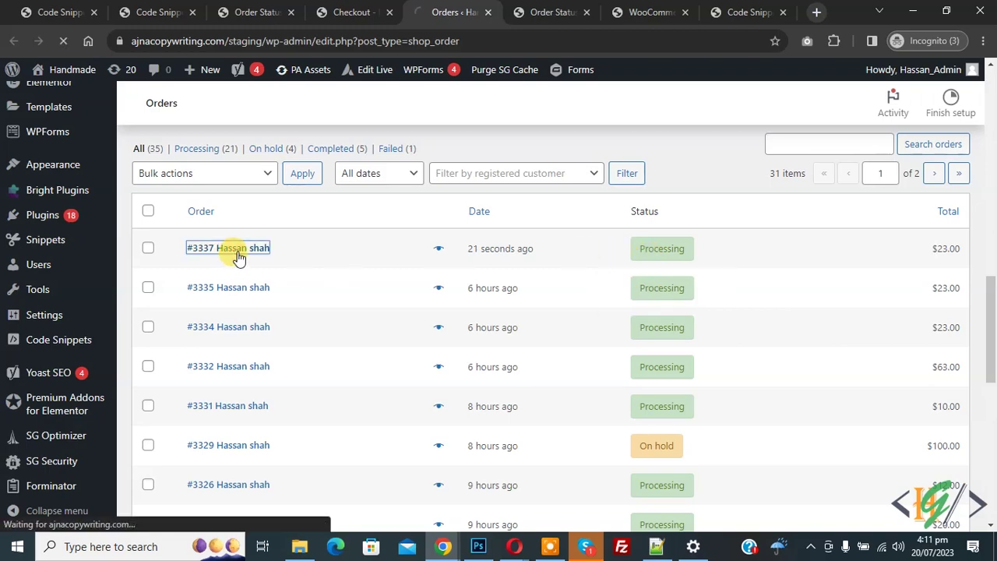
pyautogui.moveTo(991, 123); pyautogui.dragTo(991, 416)
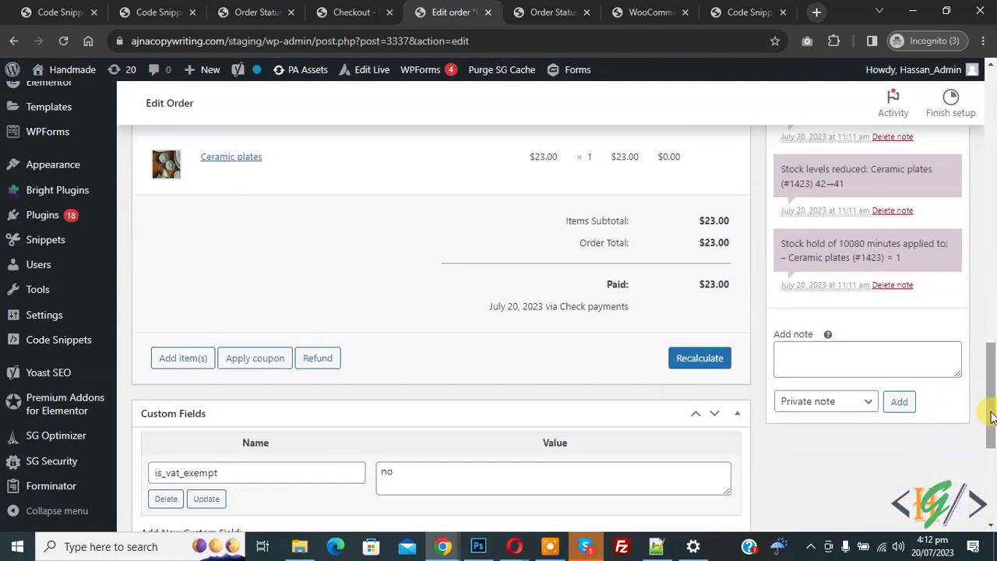
pyautogui.moveTo(541, 305); pyautogui.dragTo(630, 306)
pyautogui.click(592, 305)
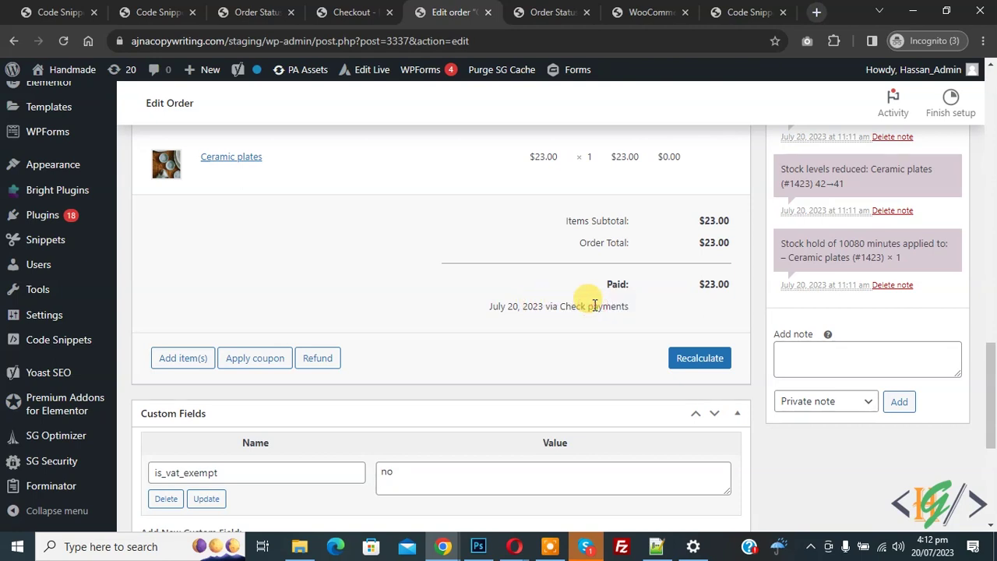
pyautogui.click(257, 11)
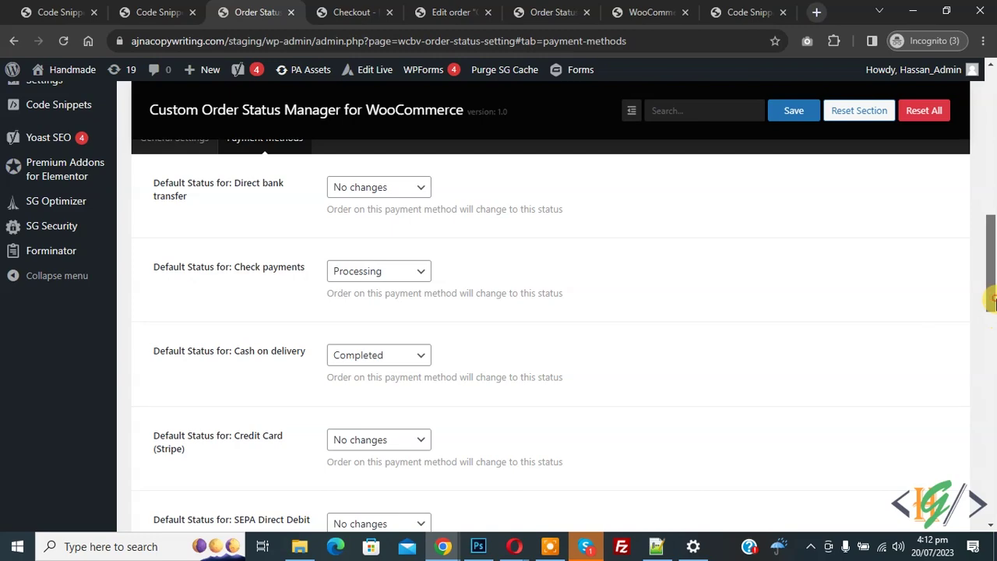
# - Open WooCommerce > Order Status and confirm no custom statuses exist yet
pyautogui.moveTo(990, 305); pyautogui.dragTo(990, 280)
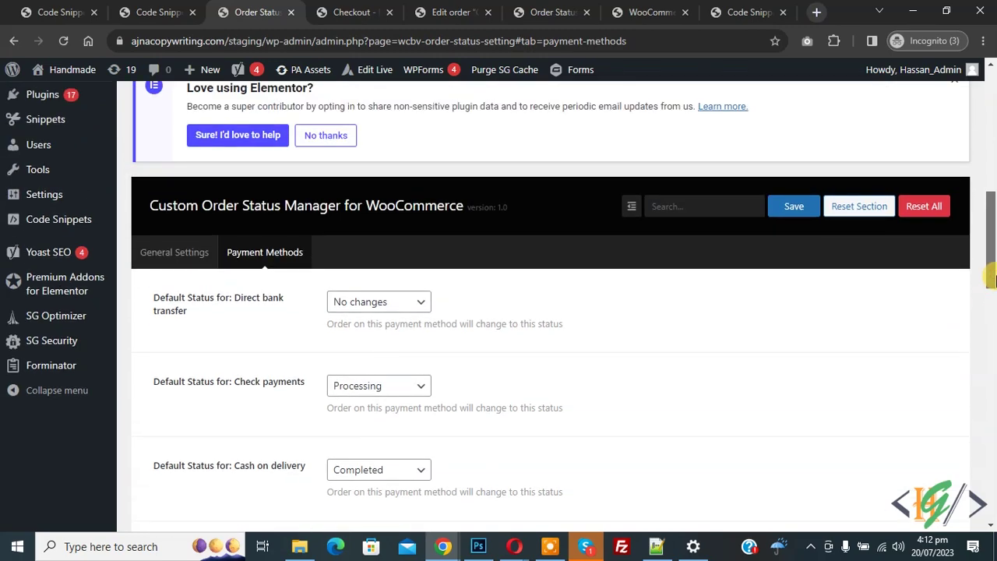
pyautogui.moveTo(990, 280); pyautogui.dragTo(990, 214)
pyautogui.moveTo(40, 151)
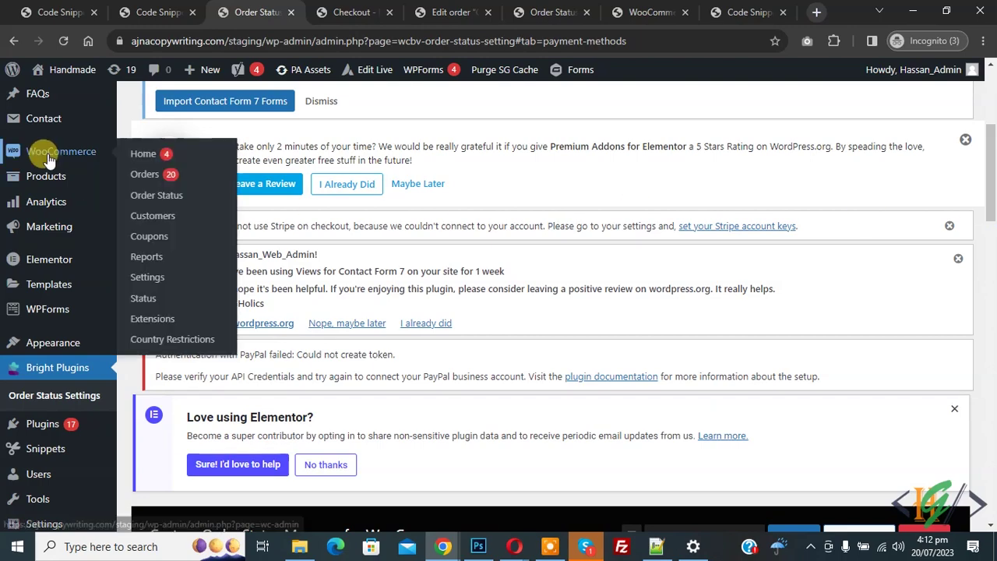
pyautogui.click(154, 203)
pyautogui.scroll(-6, 481, 229)
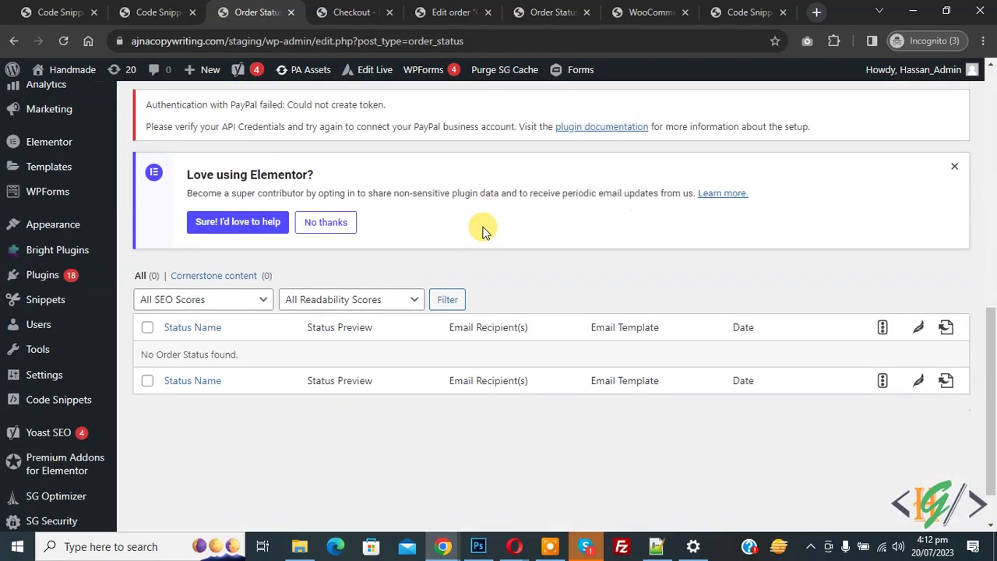
pyautogui.scroll(-1, 481, 229)
pyautogui.scroll(10, 404, 276)
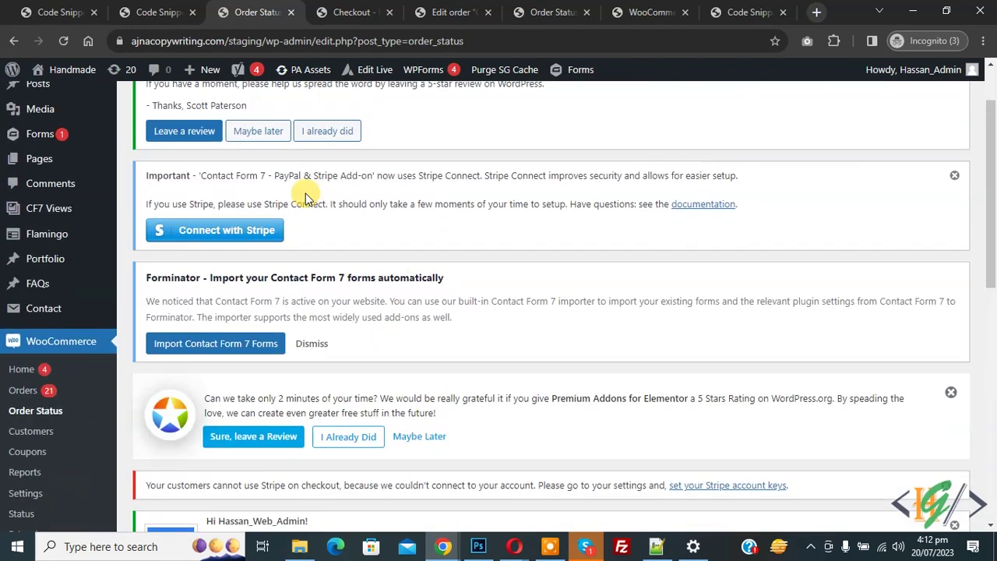